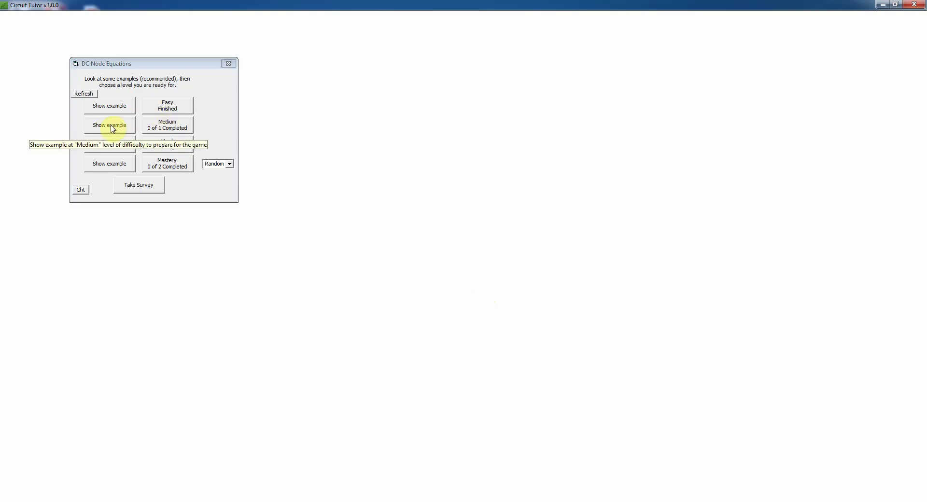
Step: Show the solved Medium example with its 4 V constraint, three KCL equations and Pdiss = (V3−V4)²/8 Ω
left_click(111, 126)
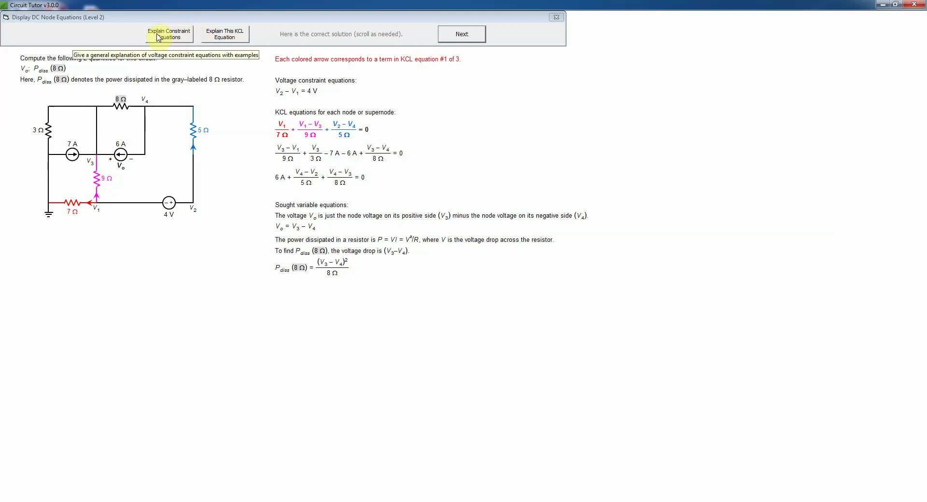
Step: Read the general explanation of voltage constraint equations
left_click(179, 37)
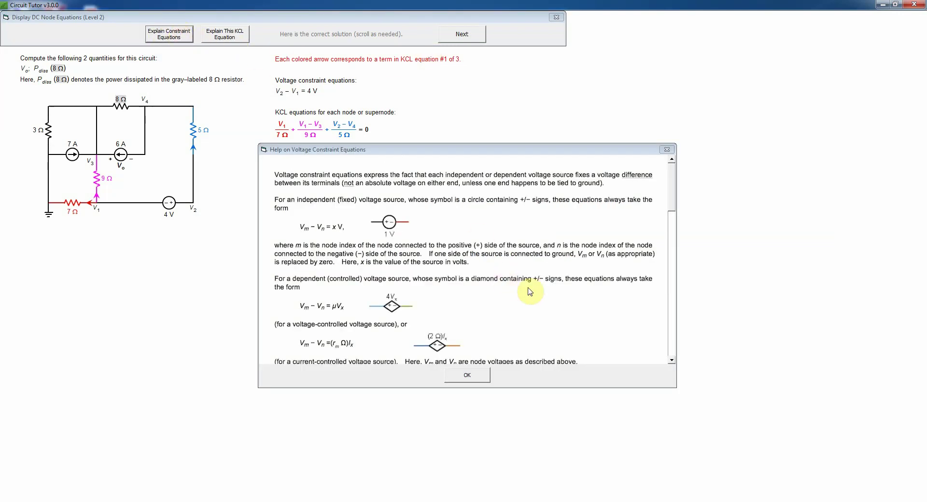
left_click(670, 187)
left_click(672, 234)
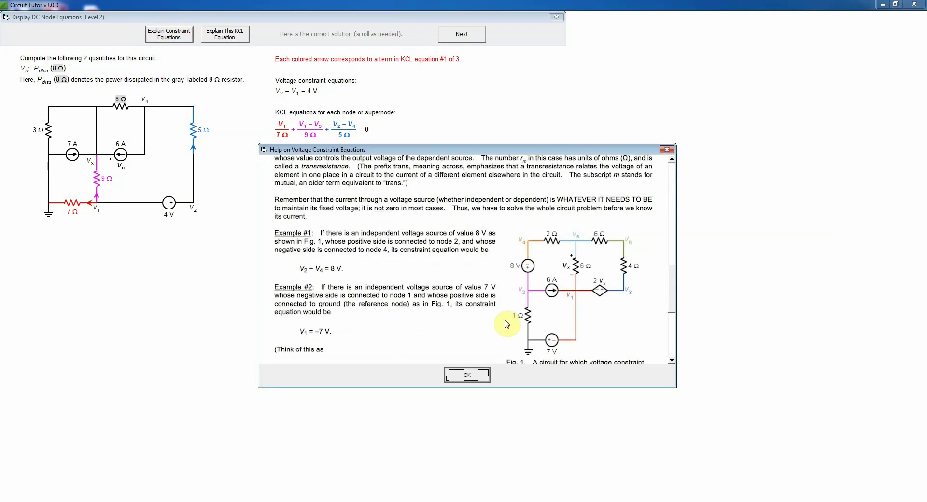
left_click(467, 375)
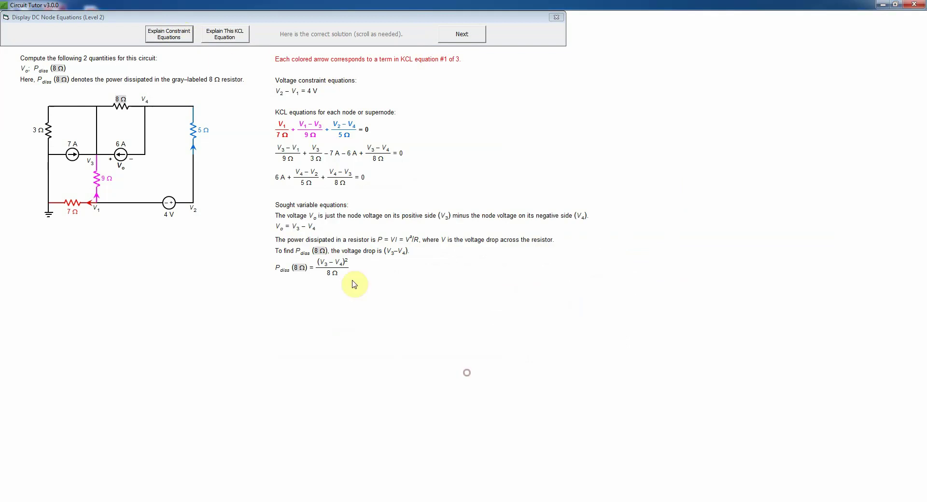
Step: Read the explanation of KCL equation #1, then advance to KCL equation #2
left_click(224, 38)
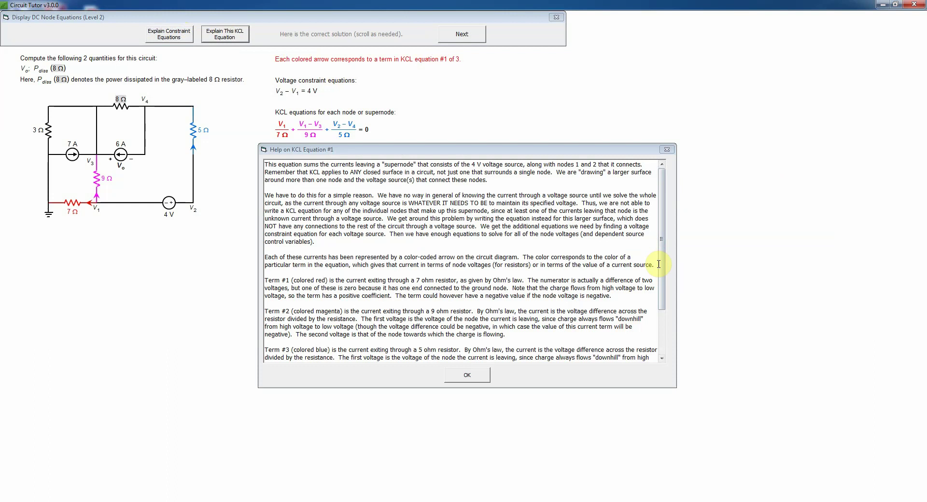
scroll(657, 261, "down", 3)
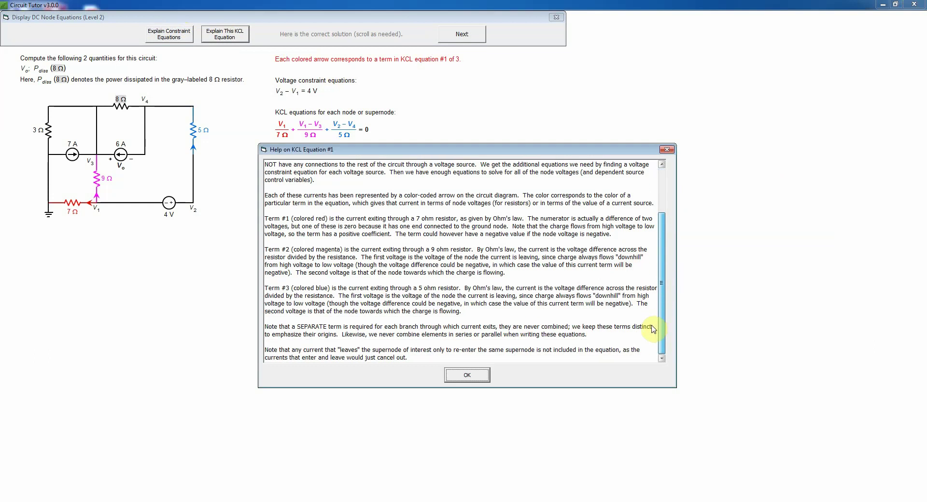
left_click(467, 376)
left_click(459, 32)
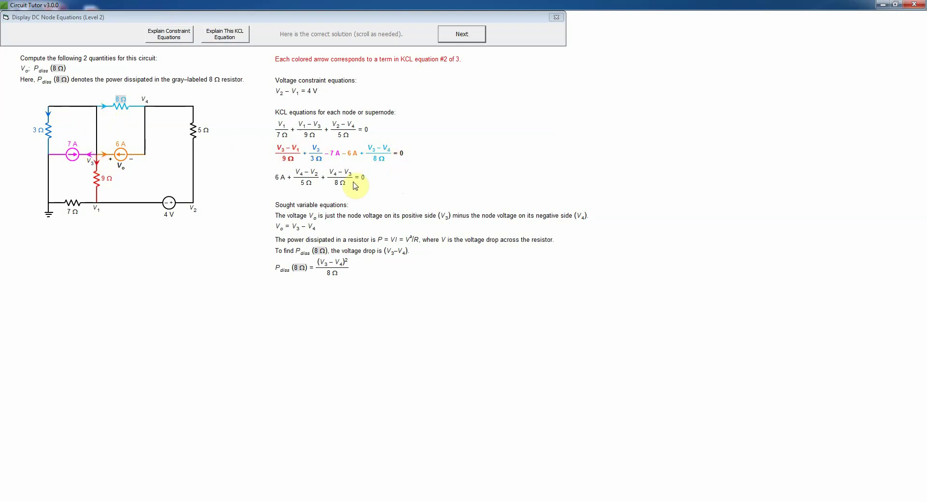
Step: Step through KCL equations #2 and #3, then close the example to the level menu
left_click(461, 35)
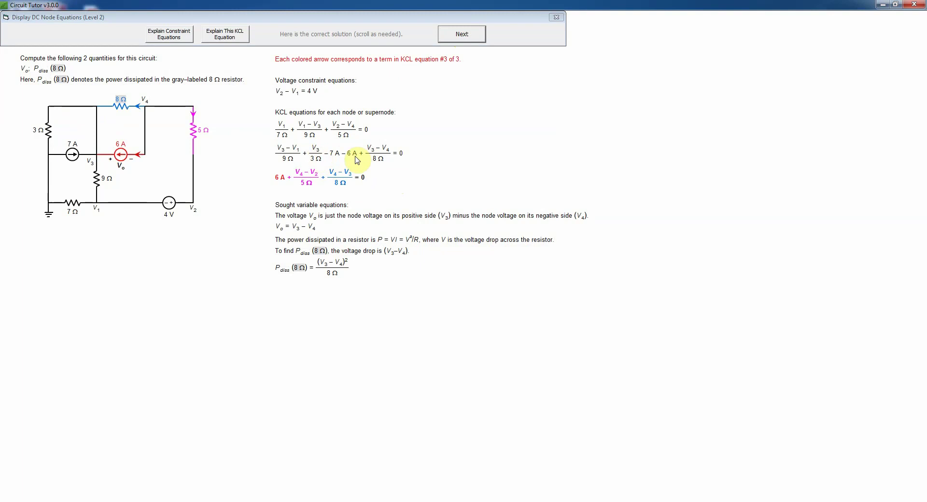
left_click(471, 33)
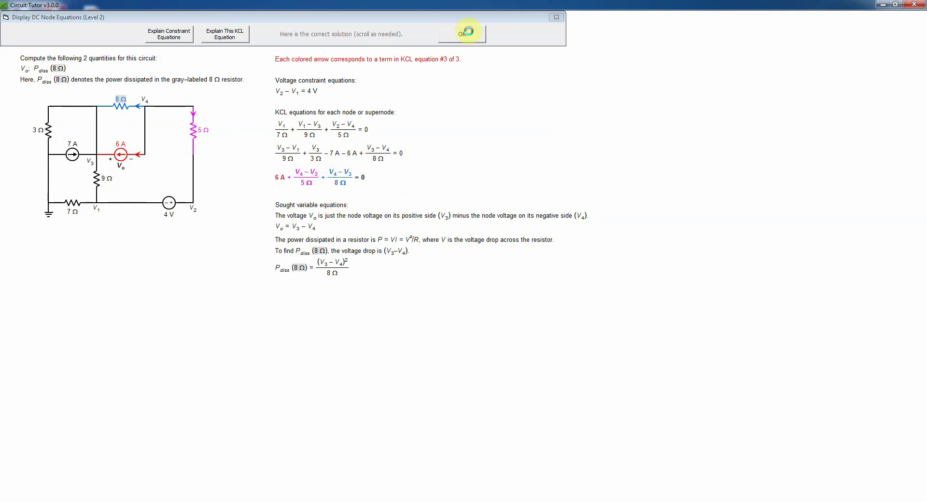
left_click(471, 34)
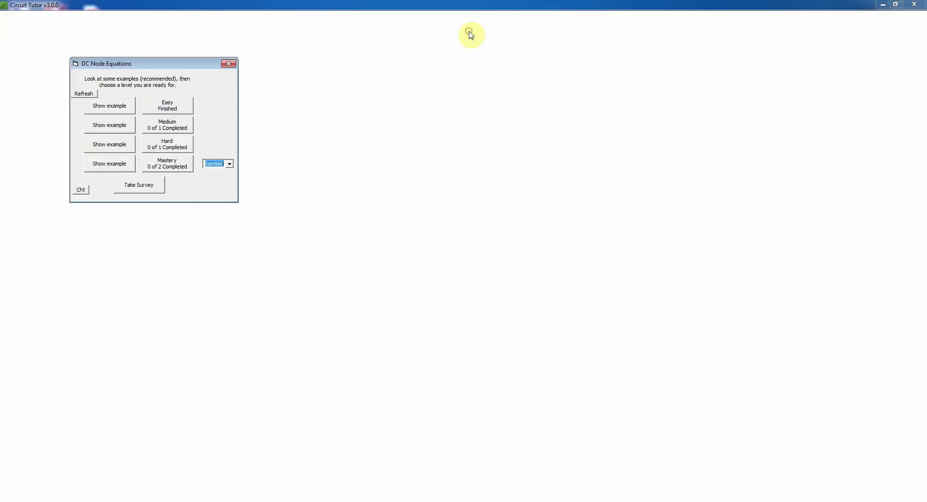
Step: Start a new Medium-level problem asking for Vo and Pdiss(6 Ω)
left_click(175, 130)
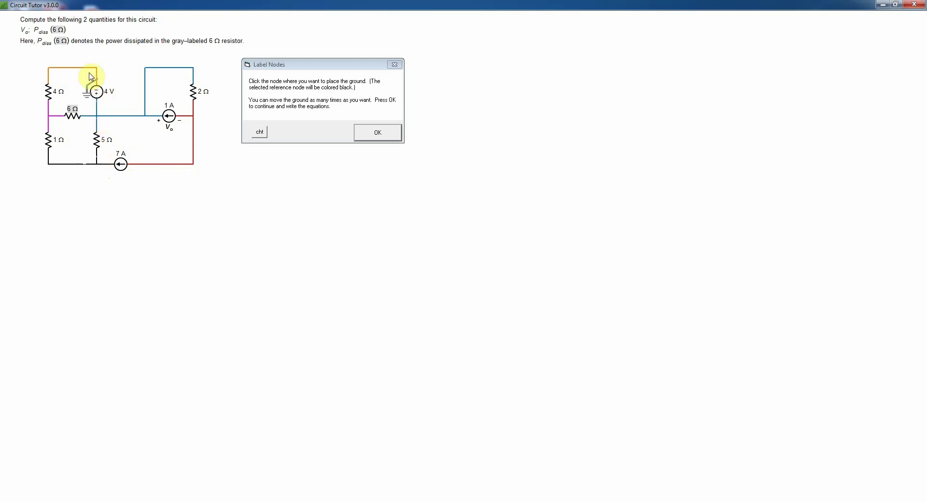
Step: Ground the central node below the 4 V source and accept the V1–V4 node labels
left_click(99, 119)
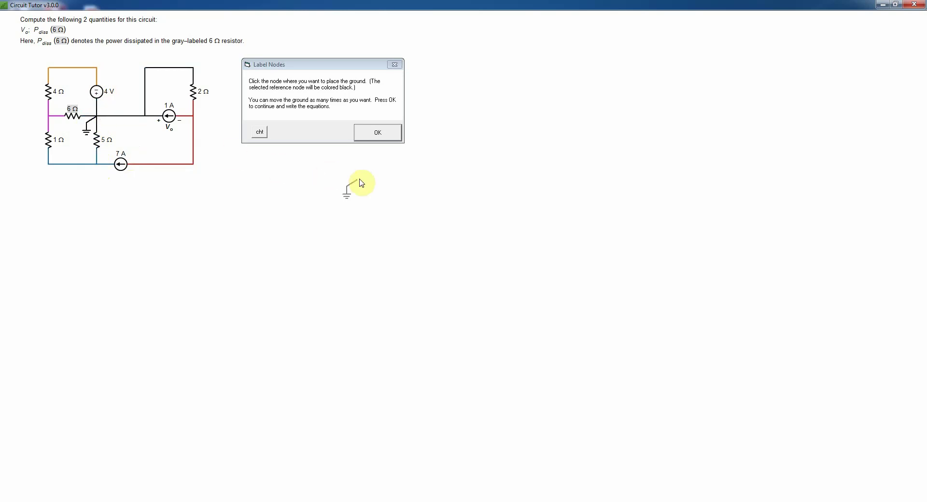
left_click(192, 116)
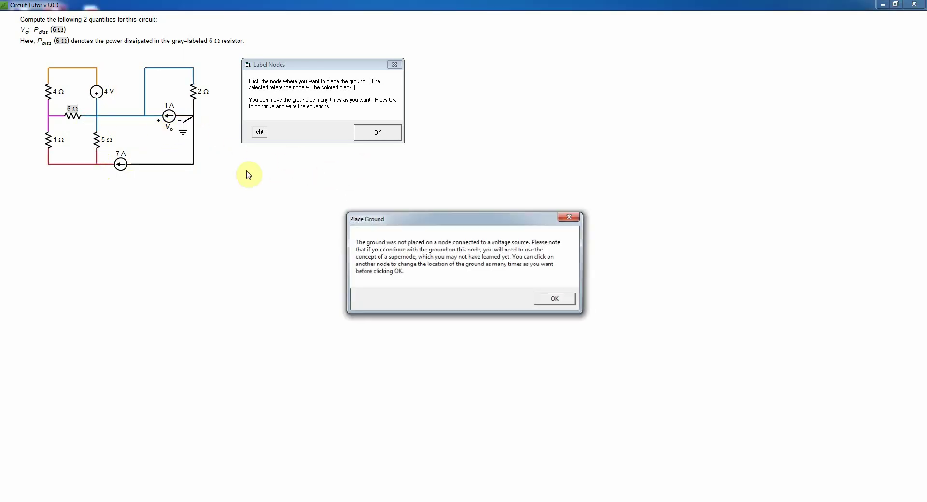
left_click(556, 300)
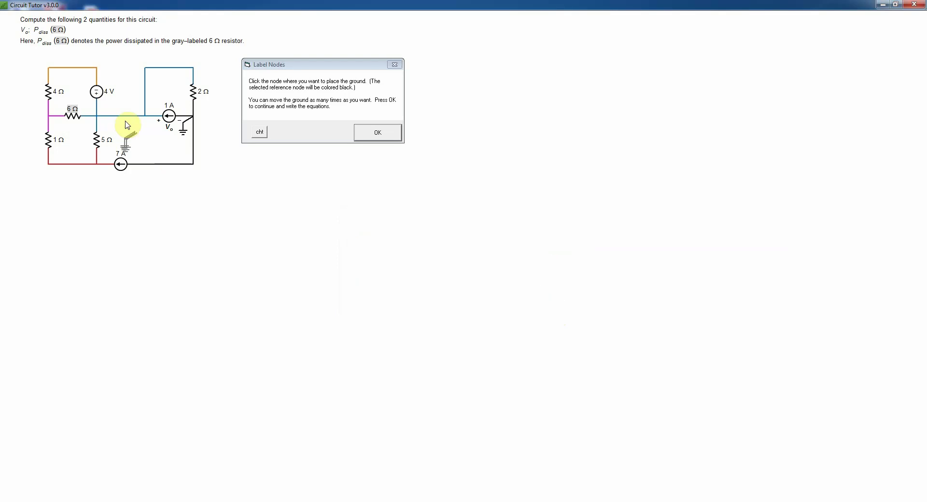
left_click(97, 117)
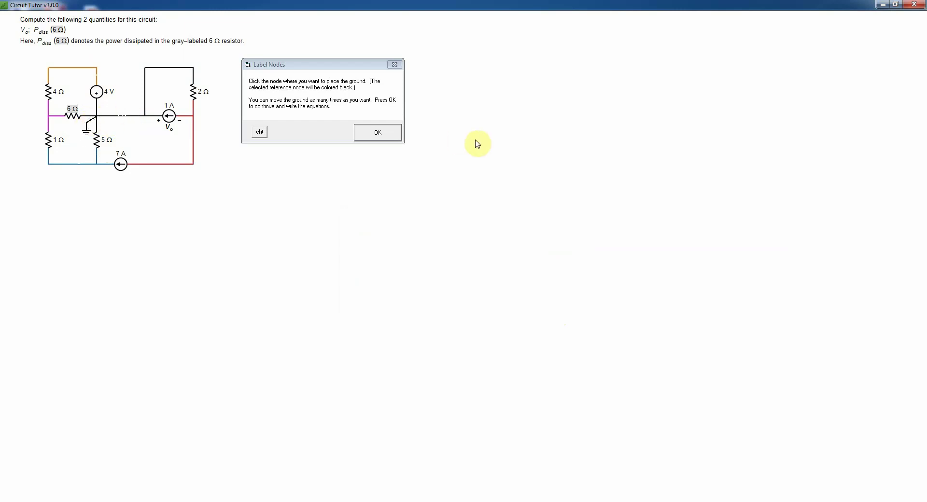
left_click(373, 134)
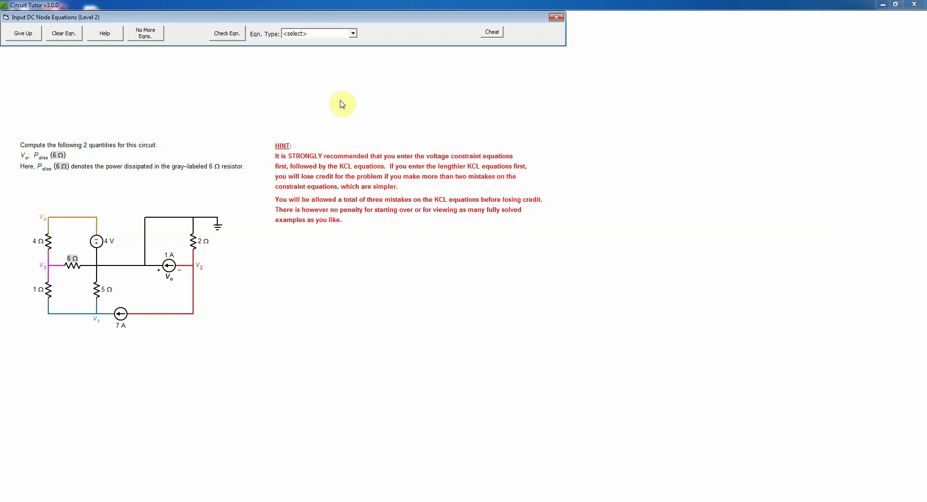
Step: Set the equation type to Voltage Constraint
left_click(353, 34)
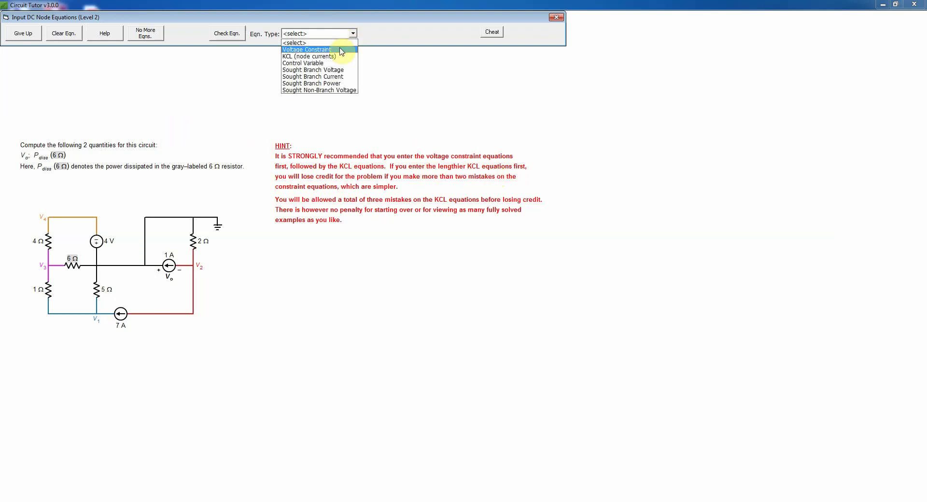
left_click(341, 50)
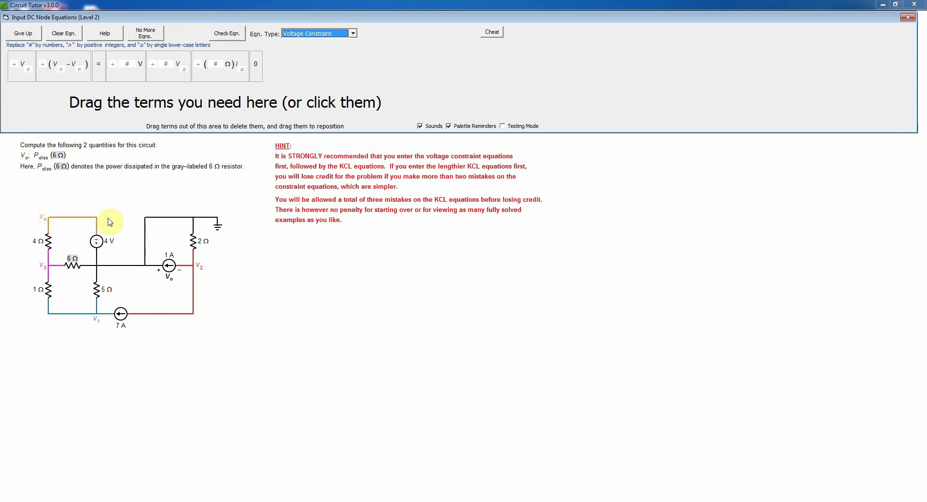
Step: Enter the constraint equation V4 = −4 V and check it
left_click(15, 71)
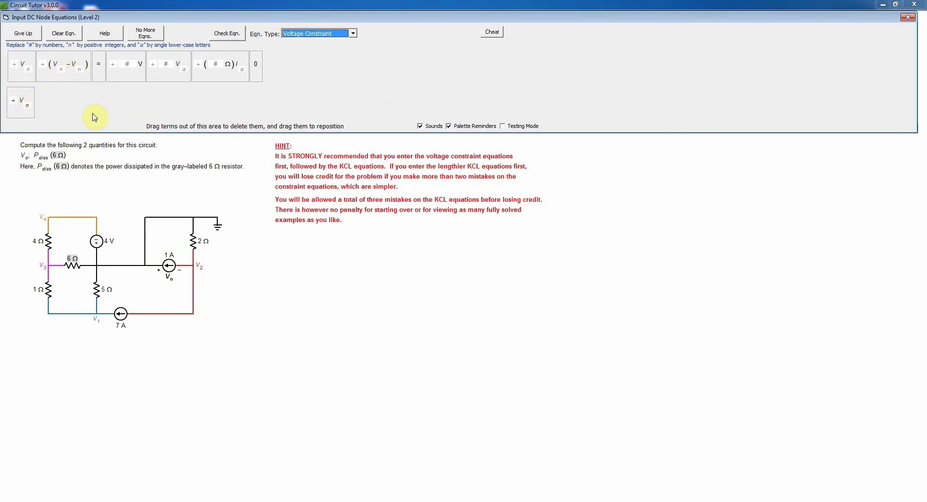
left_click(98, 75)
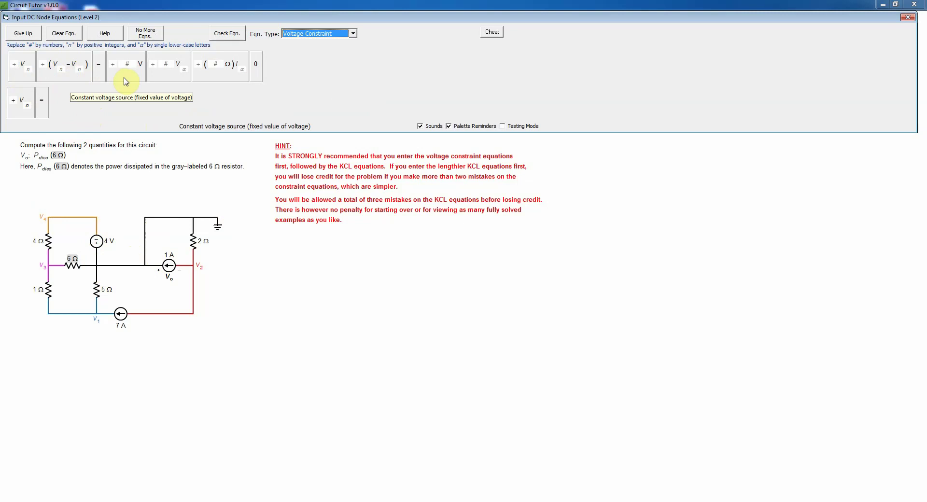
left_click(125, 81)
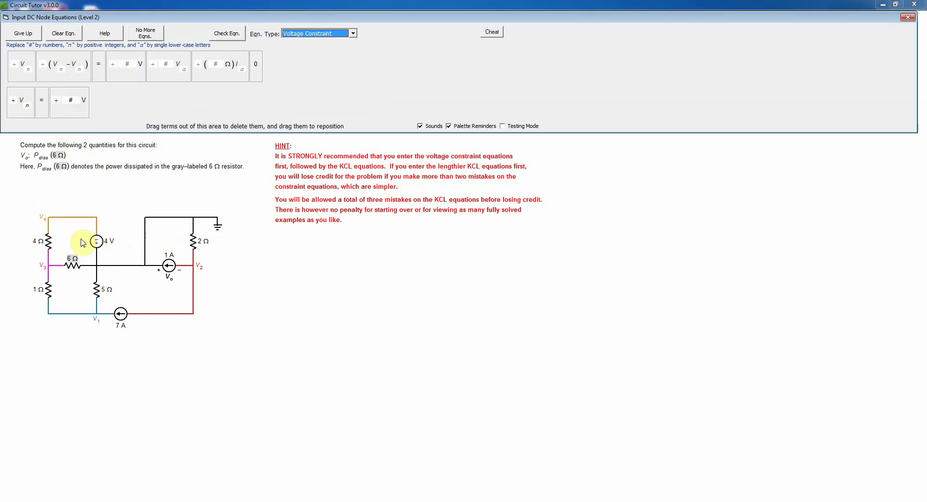
left_click(74, 97)
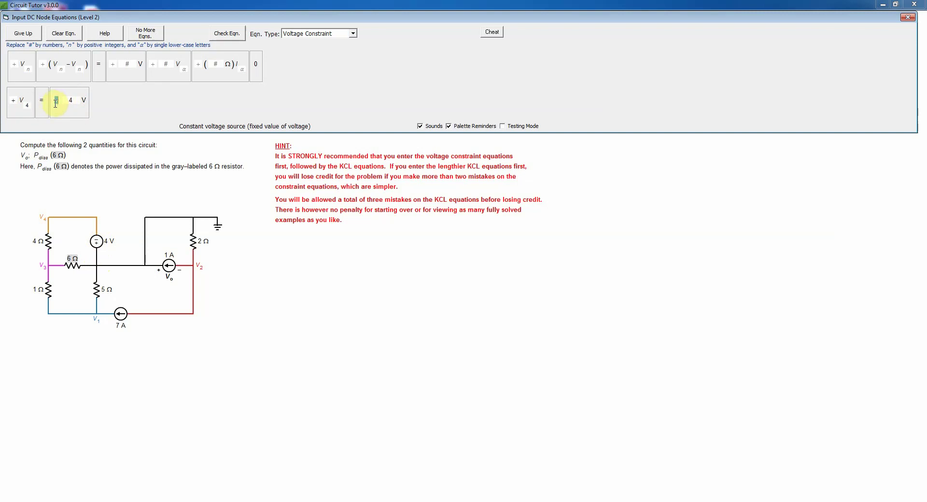
left_click(225, 34)
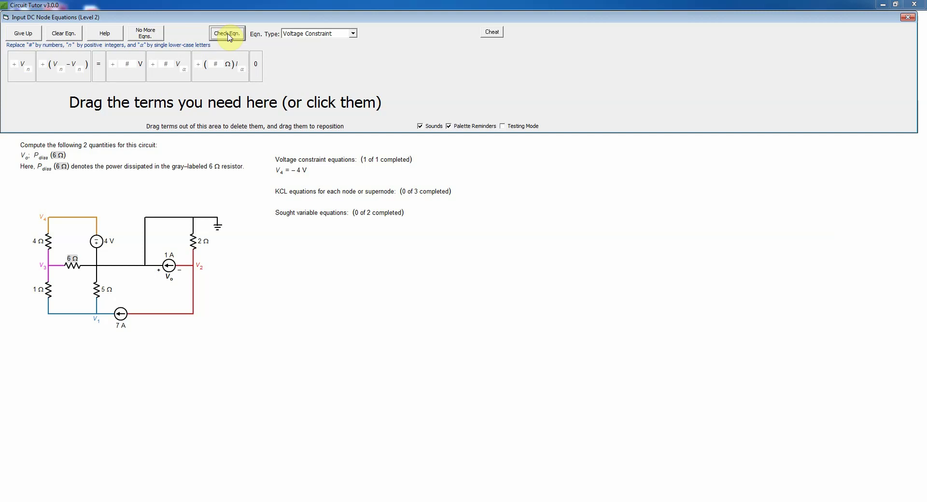
Step: Switch to a Sought Branch Voltage equation and build Vo = −V2
left_click(353, 33)
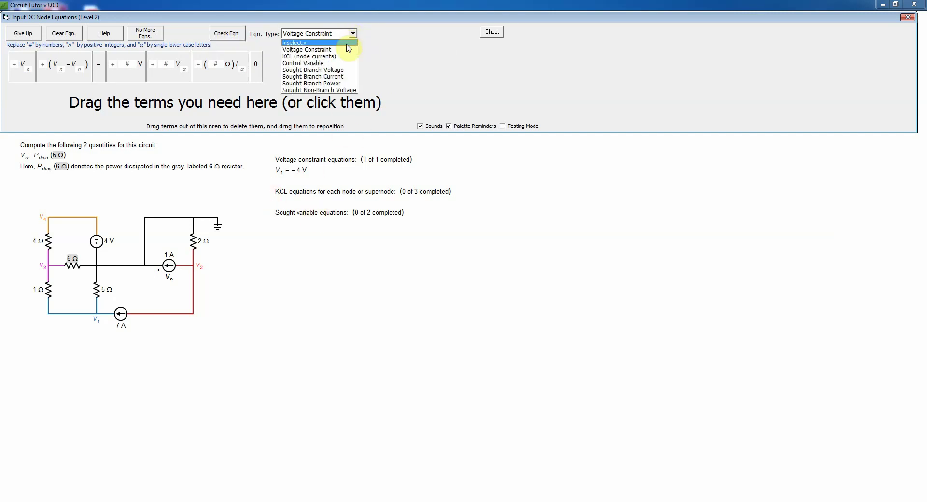
left_click(338, 69)
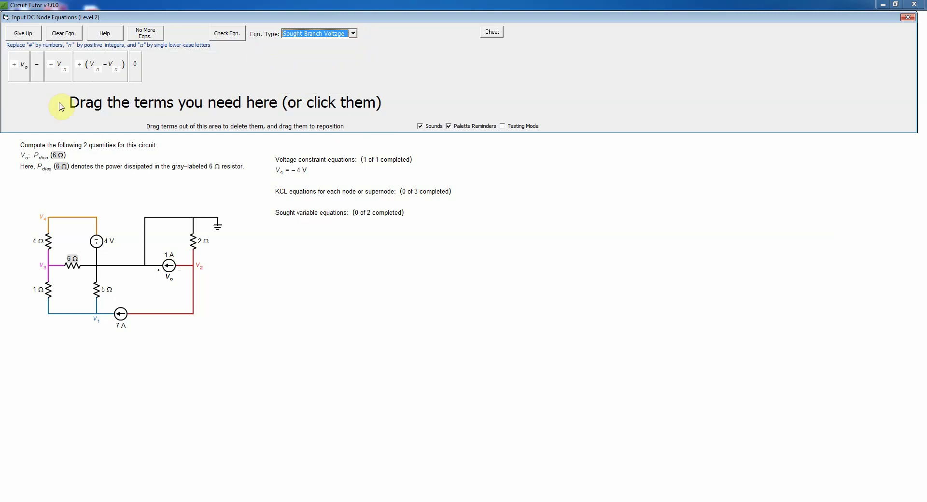
left_click(21, 74)
left_click(37, 76)
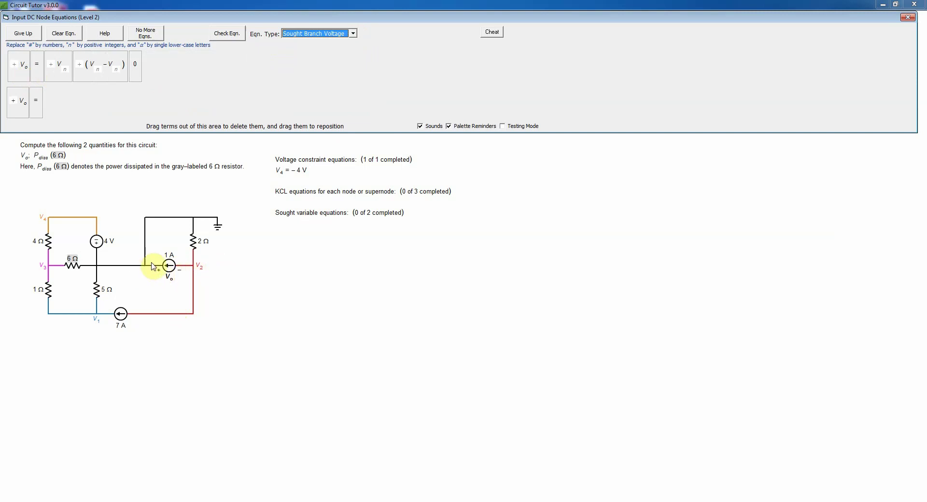
left_click(60, 75)
left_click(65, 106)
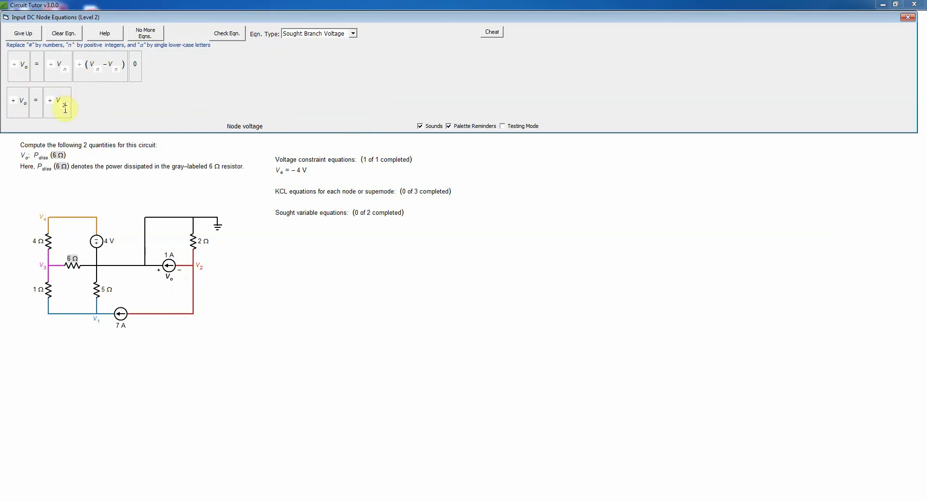
type("2")
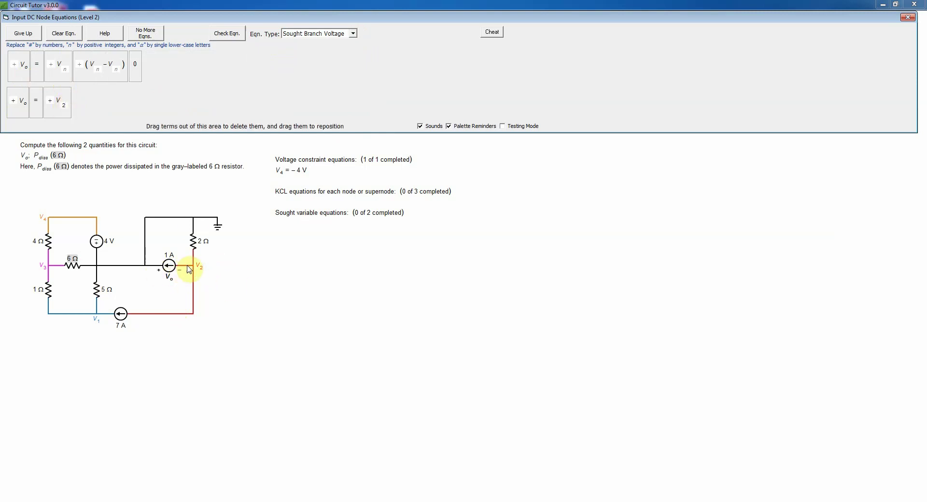
left_click(50, 100)
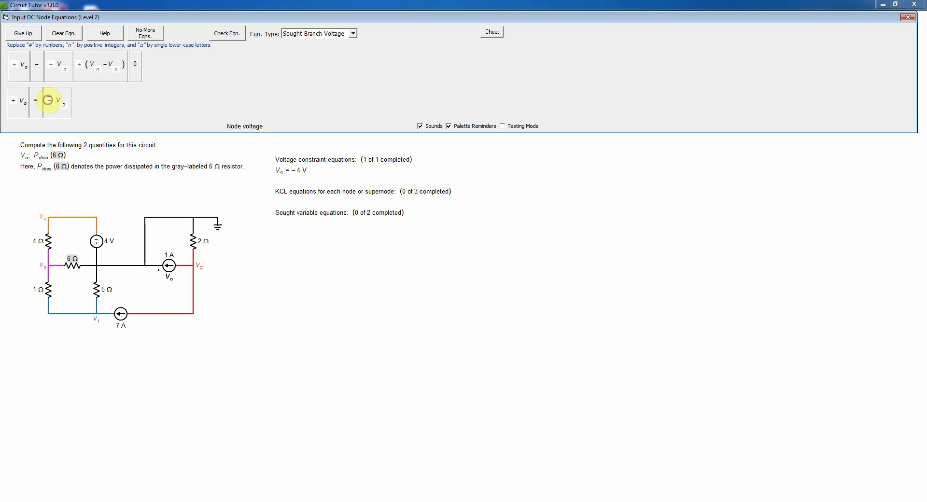
type("-")
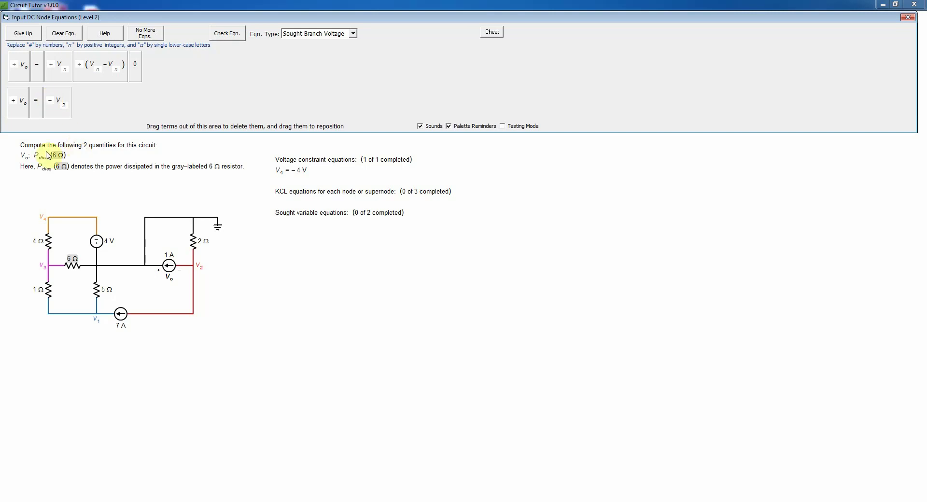